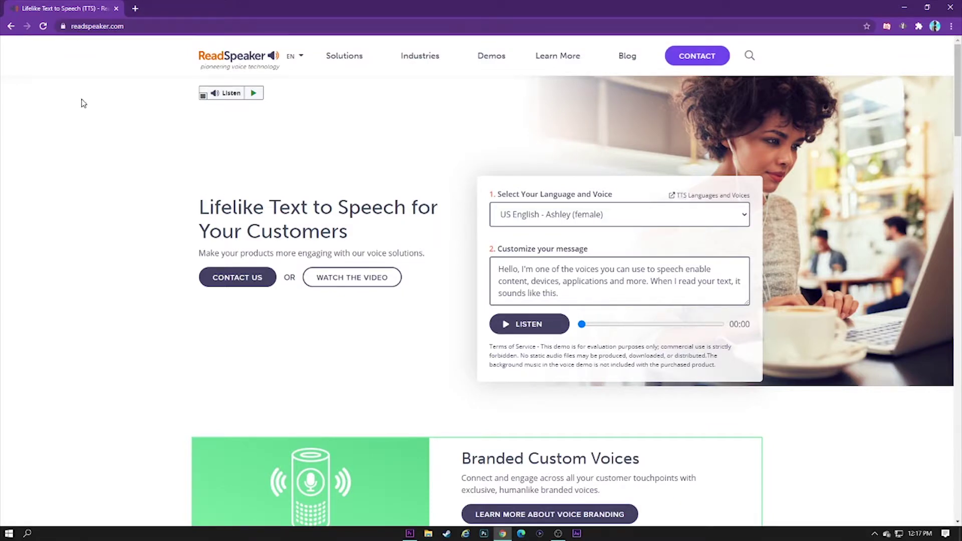
# Step: Set the ReadSpeaker voice to US English - Julie, change the message to 'Italic', and preview it
pyautogui.click(631, 220)
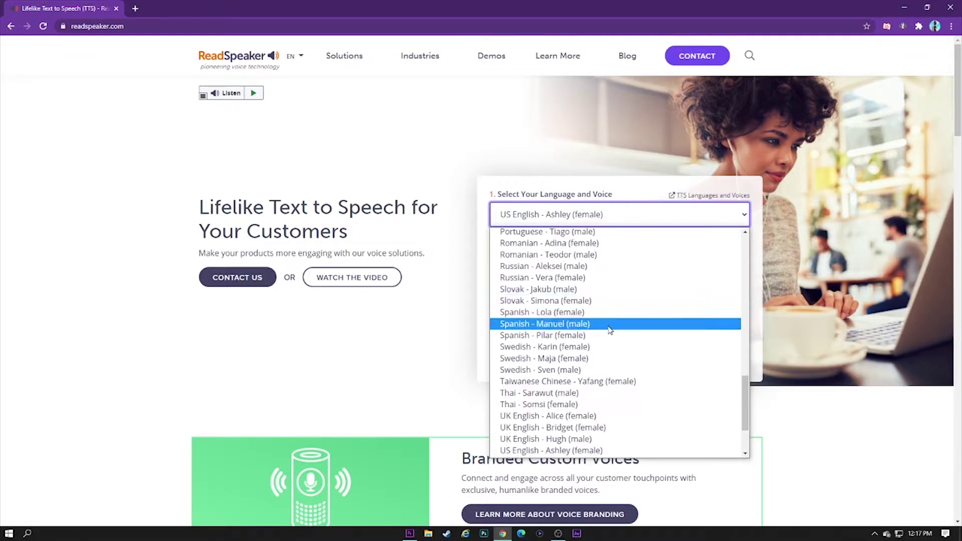
pyautogui.scroll(-2, 593, 338)
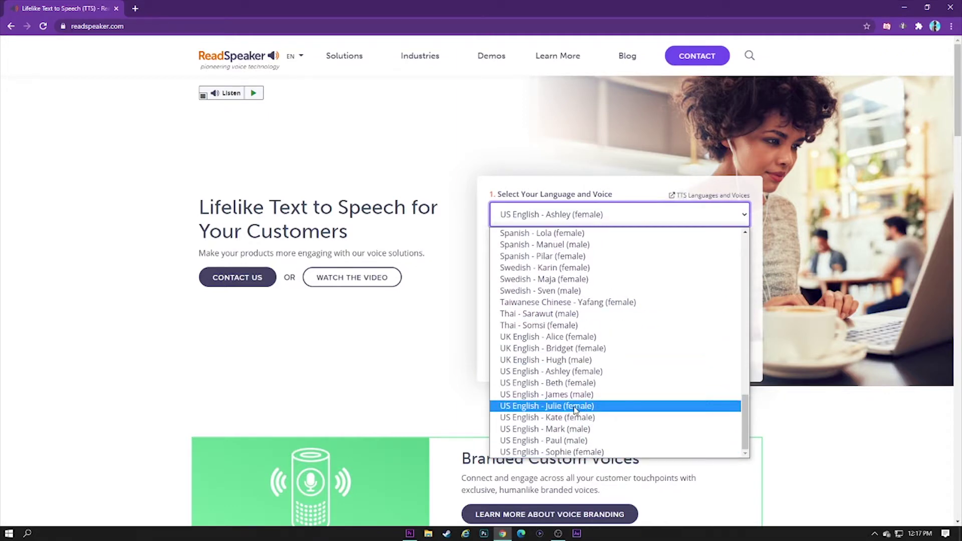
pyautogui.click(558, 407)
pyautogui.moveTo(604, 295); pyautogui.dragTo(580, 233)
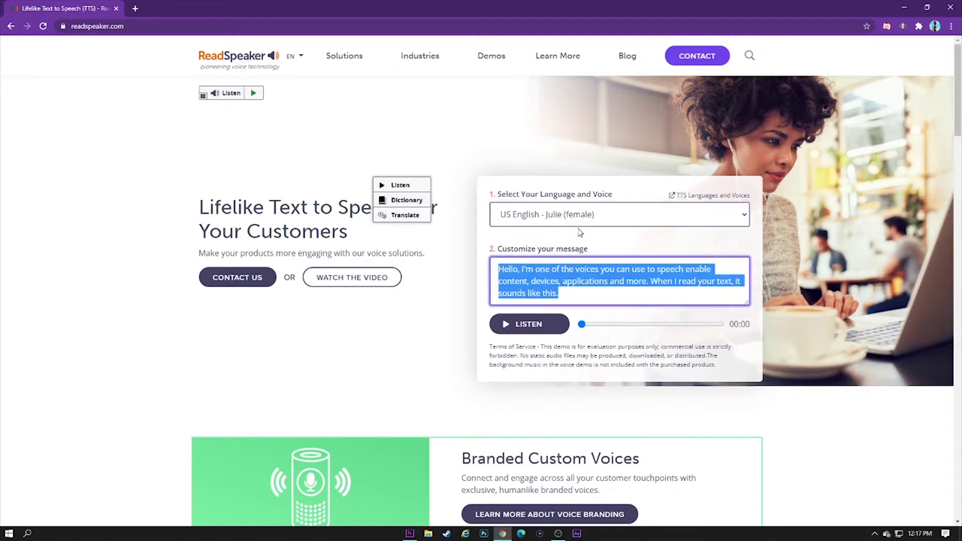
pyautogui.press('BackSpace')
pyautogui.write('Italic')
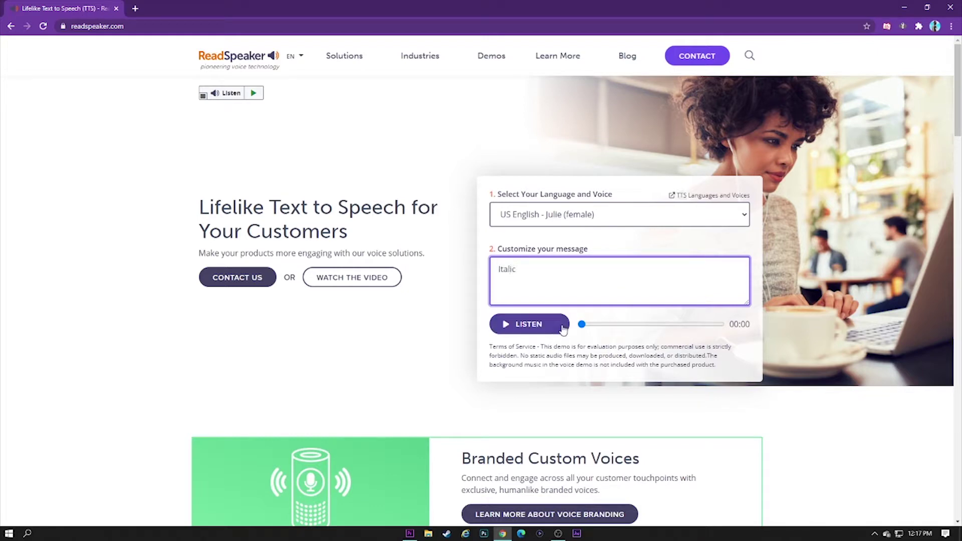
pyautogui.click(543, 329)
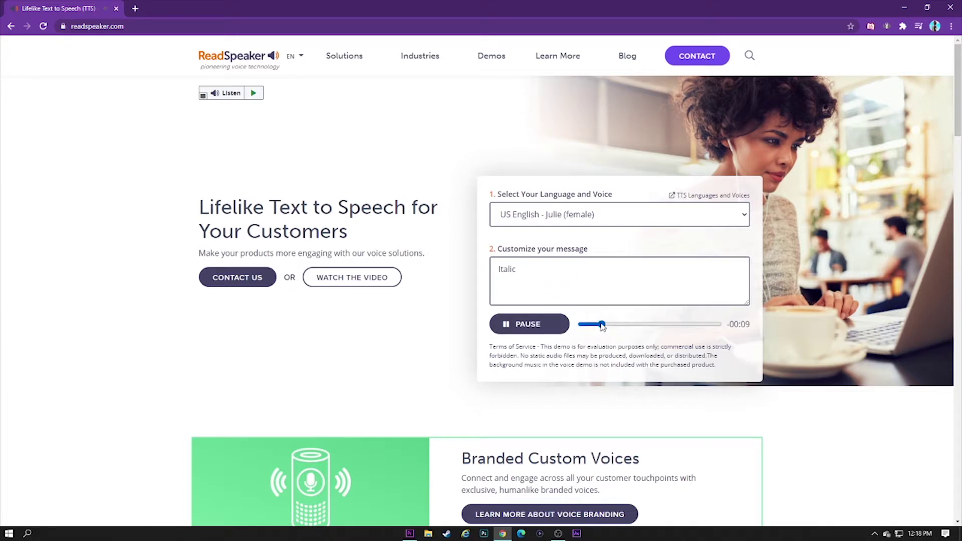
pyautogui.scroll(-3, 594, 361)
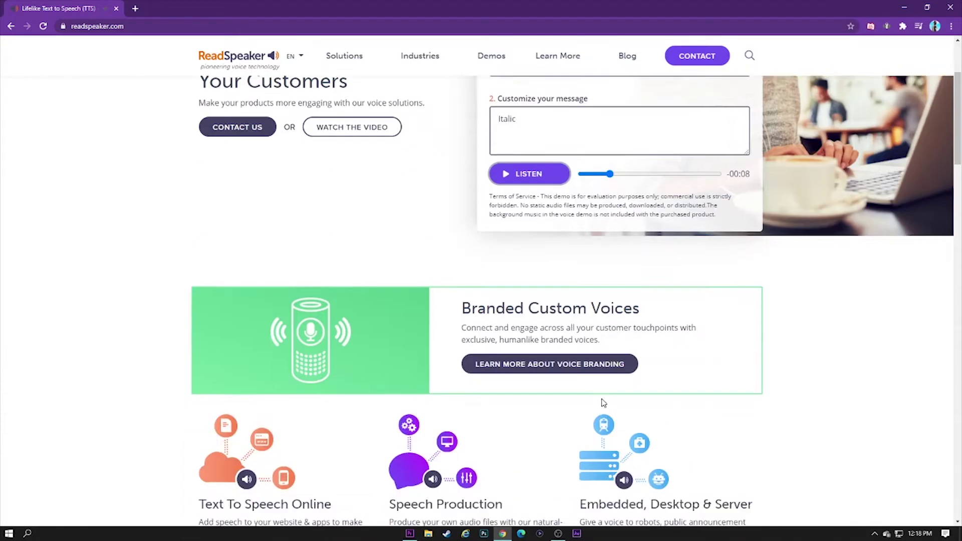
pyautogui.scroll(3, 603, 401)
pyautogui.moveTo(595, 269); pyautogui.dragTo(498, 269)
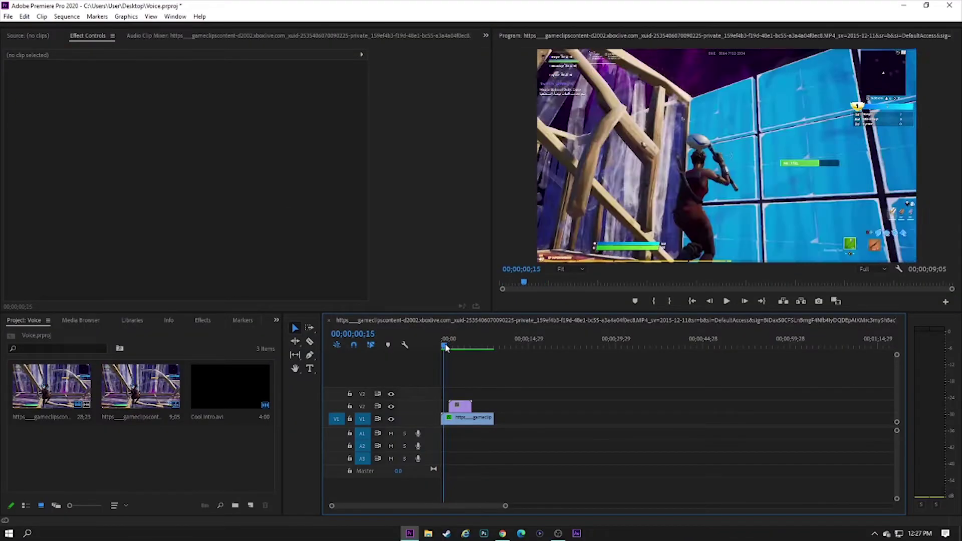
# Step: Import Edited by Italyic.mp3 from Goat Disk (E:) > Sound Affects into the project
pyautogui.moveTo(445, 347); pyautogui.dragTo(442, 347)
pyautogui.doubleClick(27, 454)
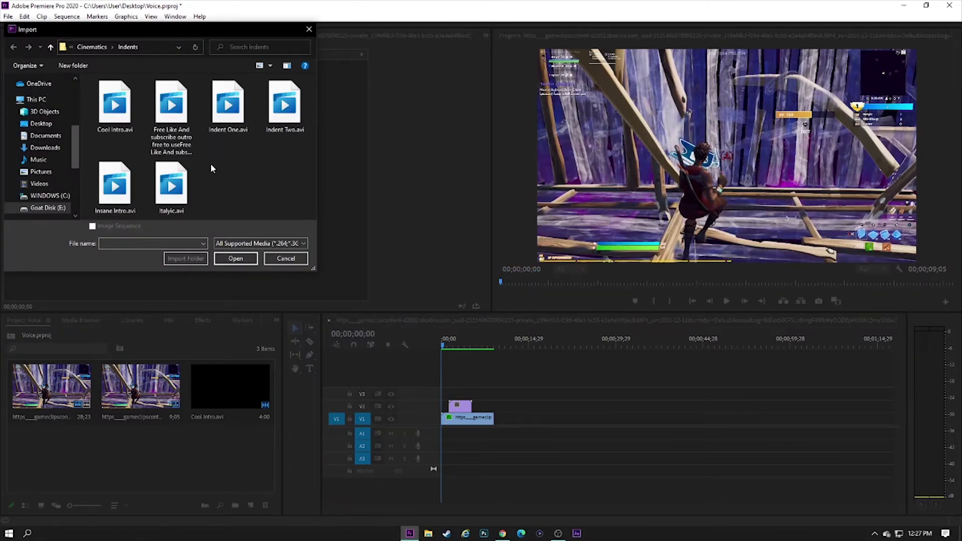
pyautogui.click(47, 208)
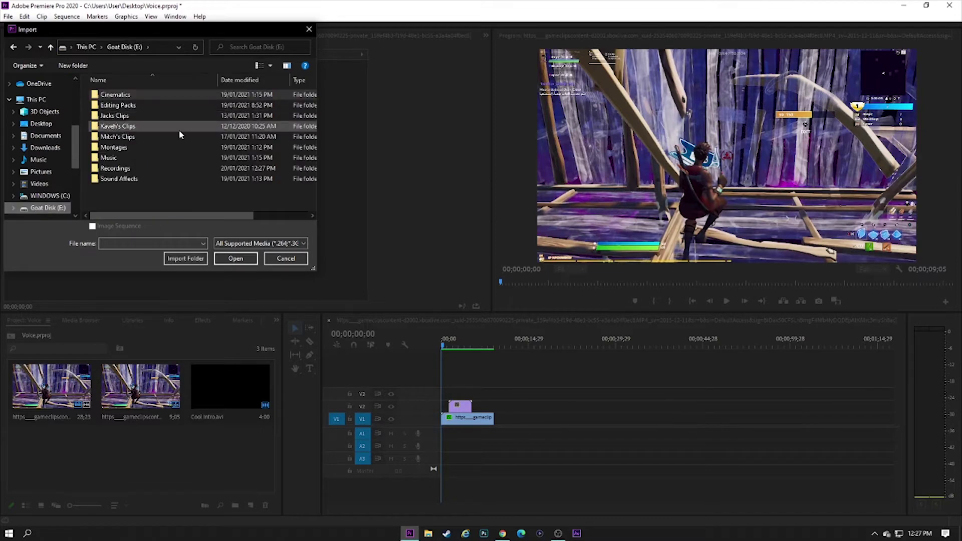
pyautogui.doubleClick(154, 177)
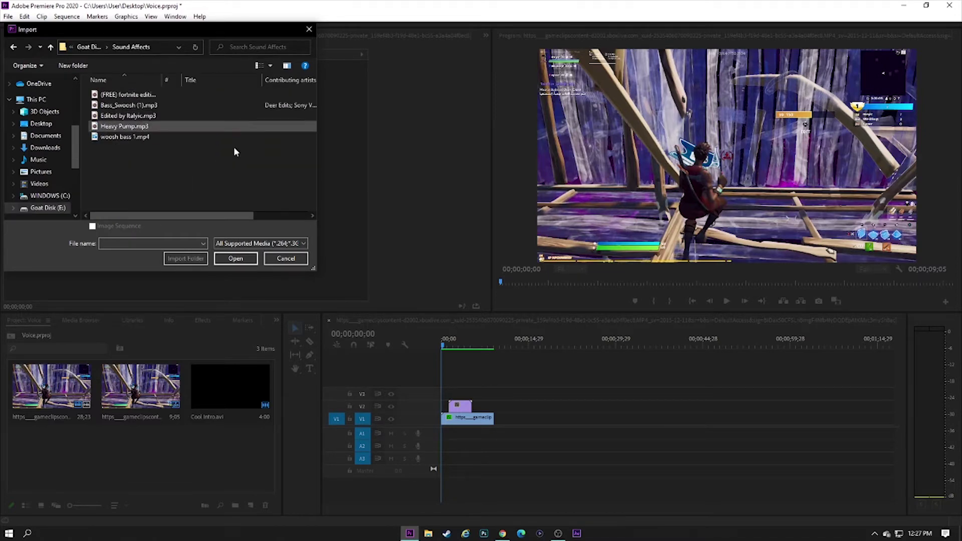
pyautogui.doubleClick(128, 115)
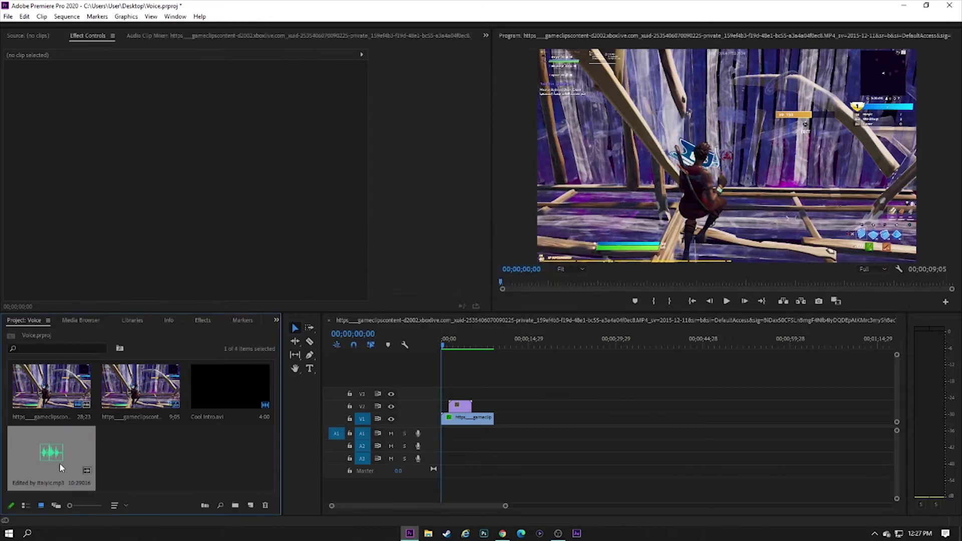
# Step: Place the voice clip on track A1 under the intro and preview it
pyautogui.moveTo(34, 460); pyautogui.dragTo(495, 453)
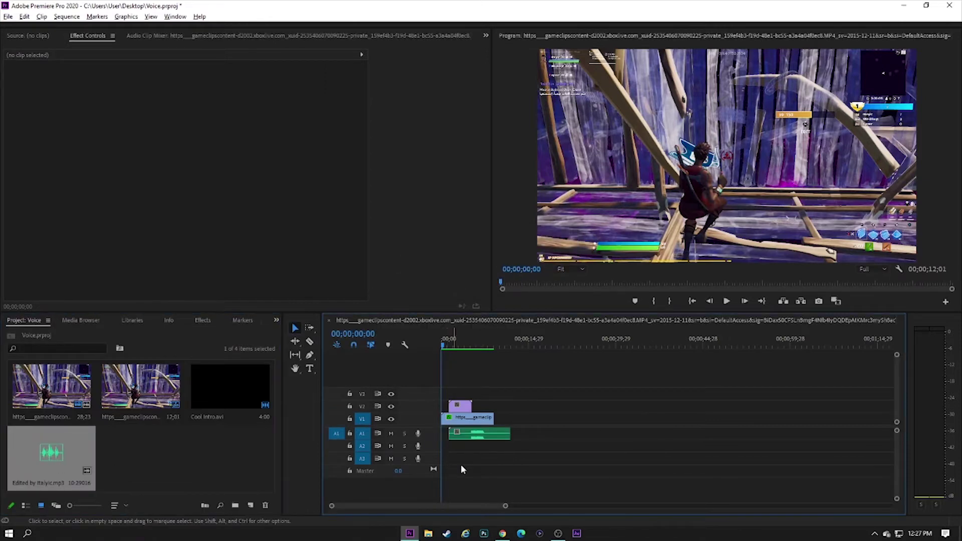
pyautogui.press('=')
pyautogui.click(472, 350)
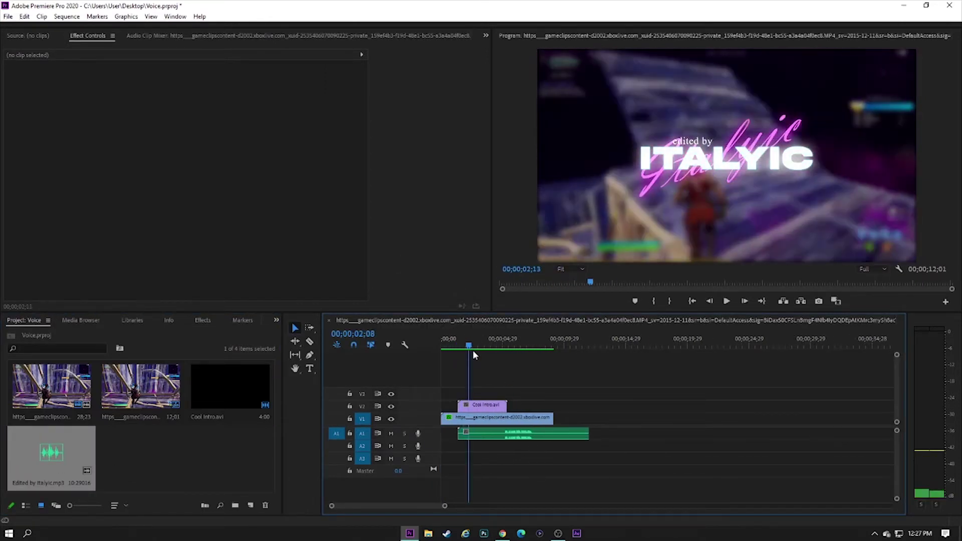
pyautogui.click(518, 344)
pyautogui.press('=')
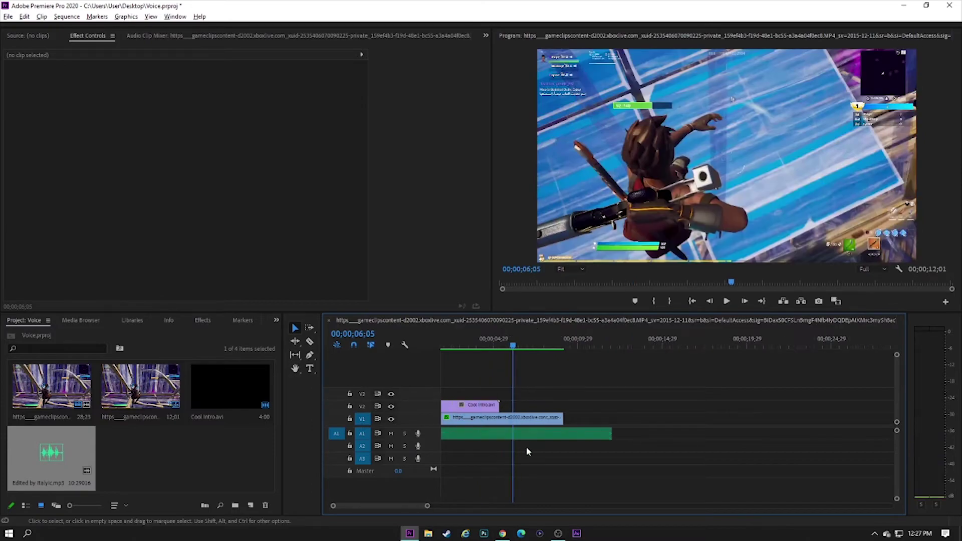
pyautogui.press('=')
pyautogui.press('=')
pyautogui.click(501, 340)
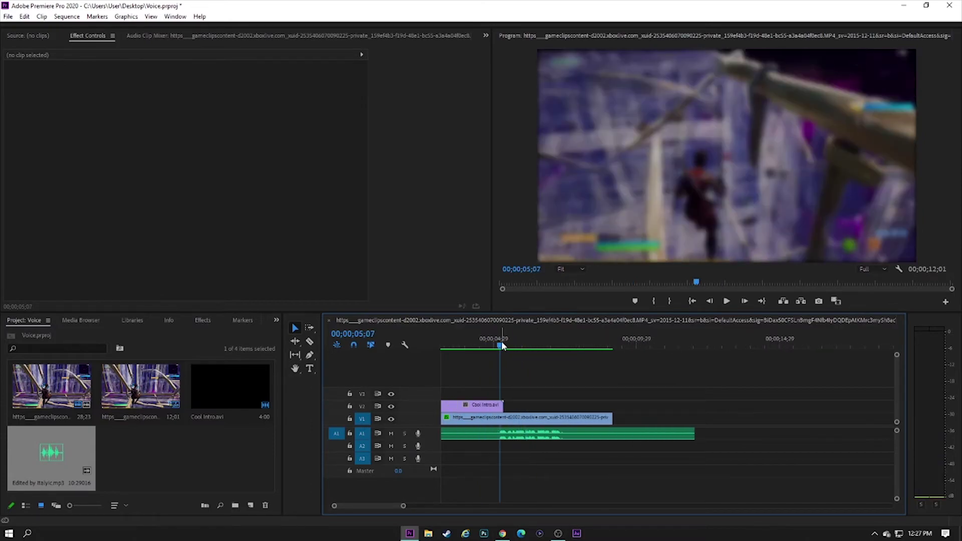
pyautogui.press('space')
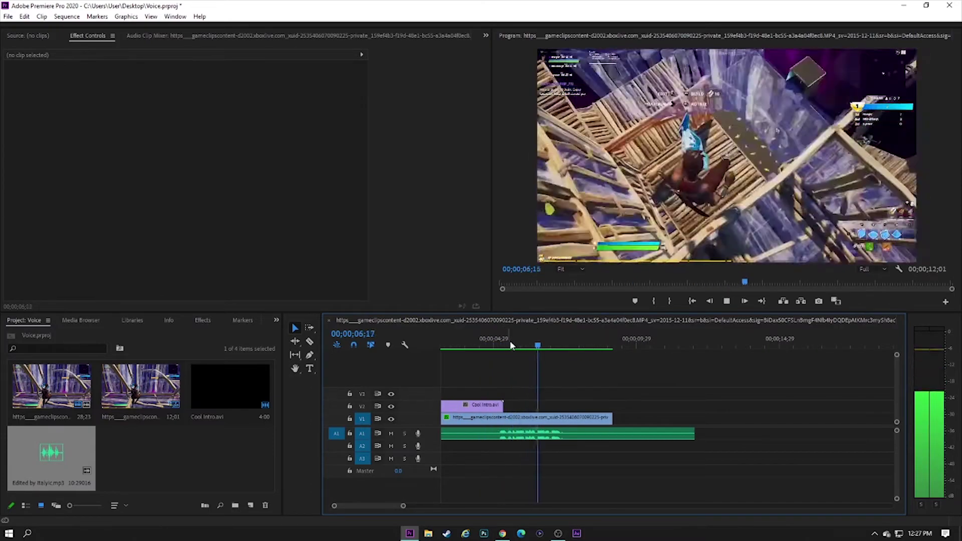
pyautogui.moveTo(520, 342); pyautogui.dragTo(525, 356)
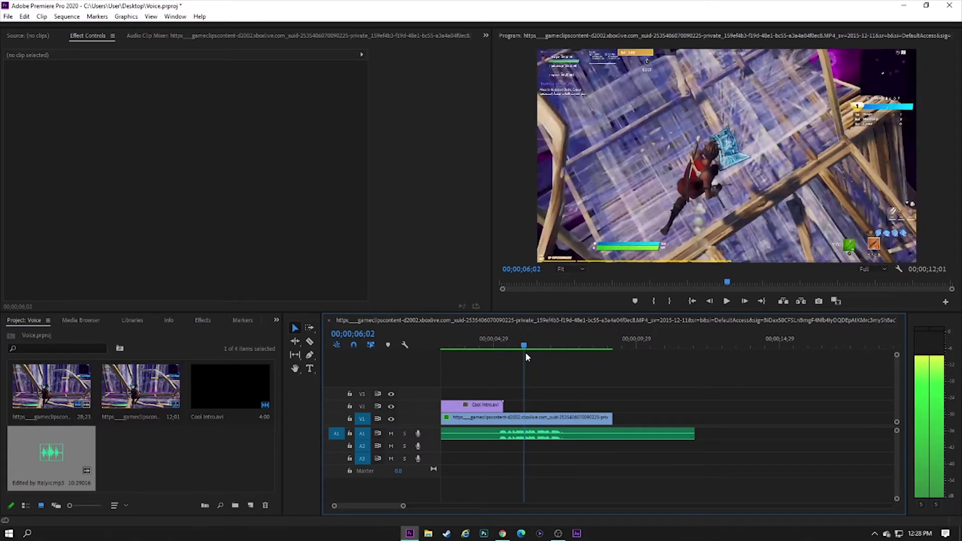
# Step: Trim the voice clip's start and end down to the spoken part and check the timing
pyautogui.press('-')
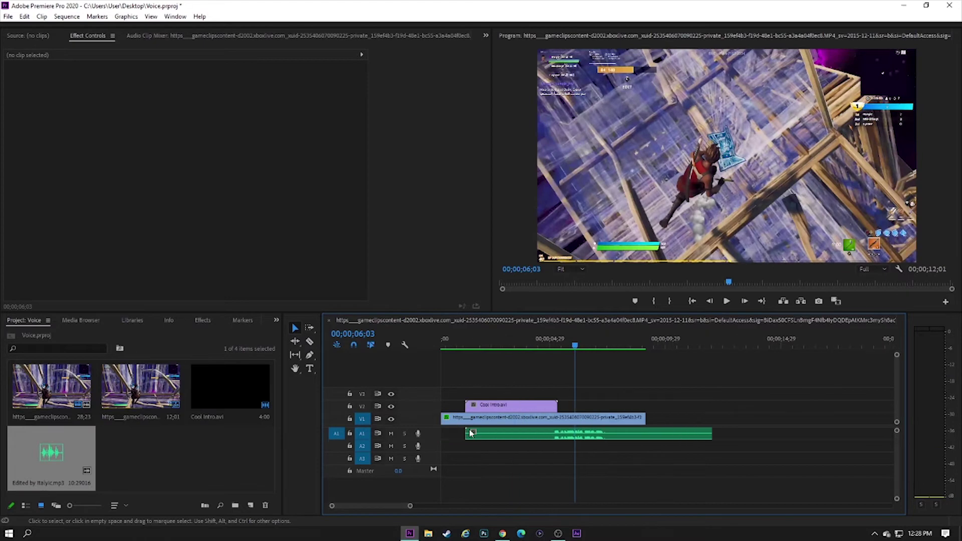
pyautogui.moveTo(468, 433); pyautogui.dragTo(575, 434)
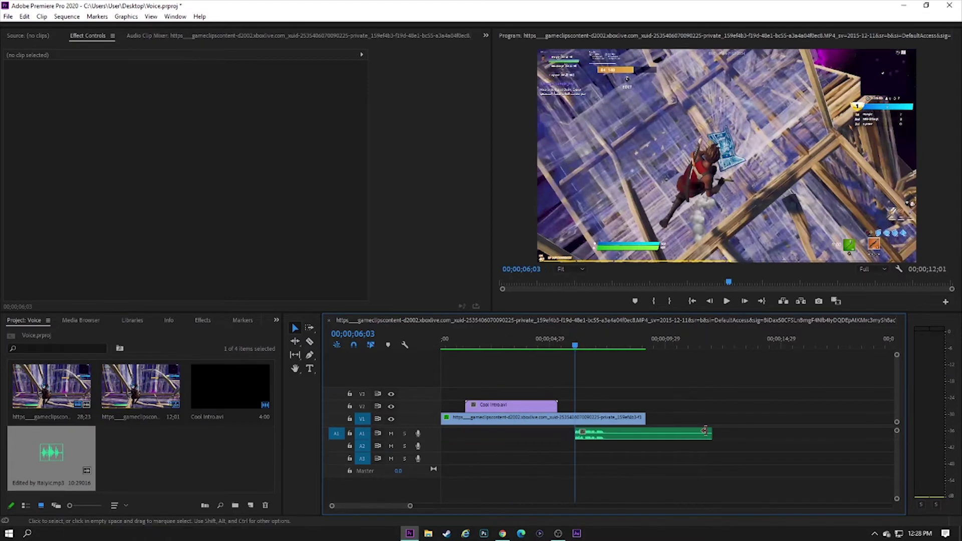
pyautogui.moveTo(711, 433); pyautogui.dragTo(507, 434)
pyautogui.click(485, 348)
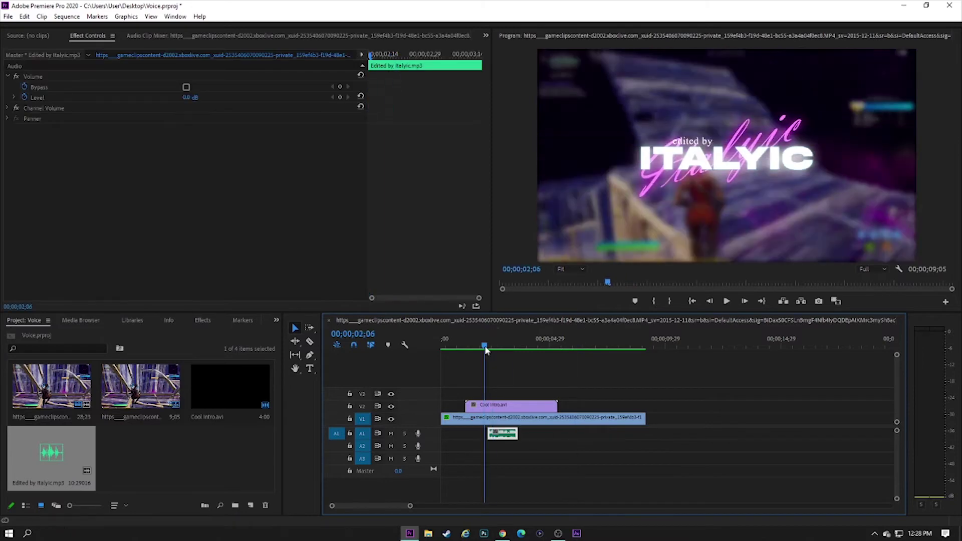
pyautogui.press('space')
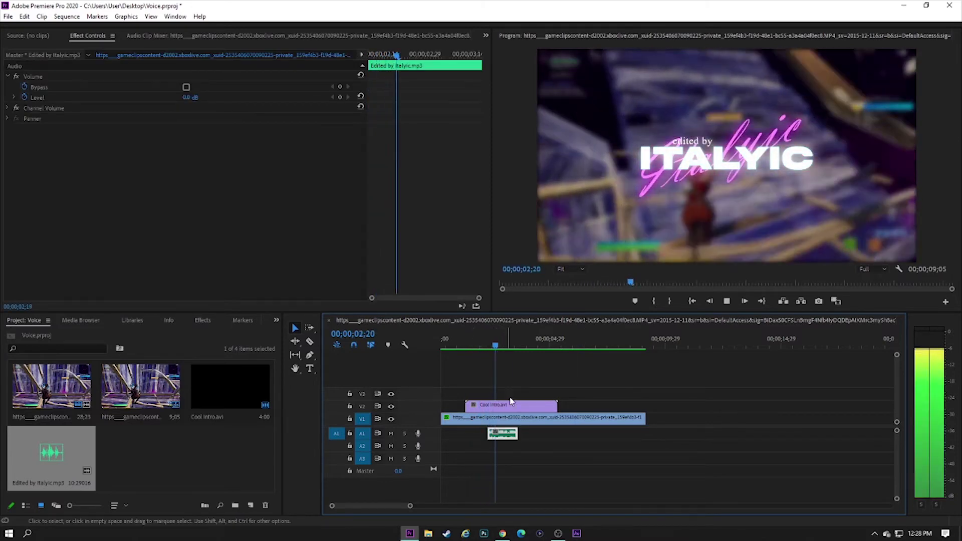
pyautogui.press('space')
pyautogui.press('=')
# Step: Align the voice clip at two seconds under the intro title and play the sequence from the start
pyautogui.click(515, 346)
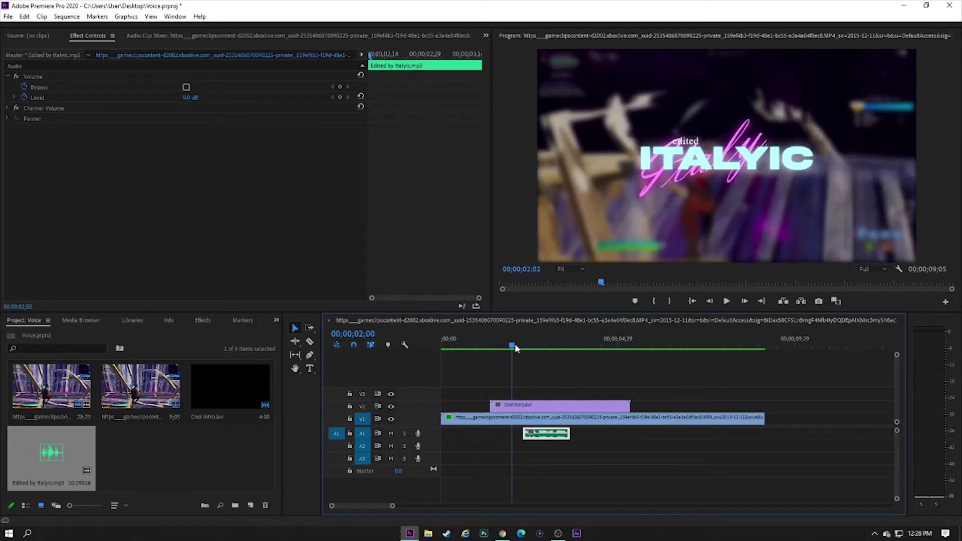
pyautogui.moveTo(515, 348); pyautogui.dragTo(518, 345)
pyautogui.moveTo(544, 434); pyautogui.dragTo(537, 444)
pyautogui.press('-')
pyautogui.press('-')
pyautogui.press('Home')
pyautogui.press('space')
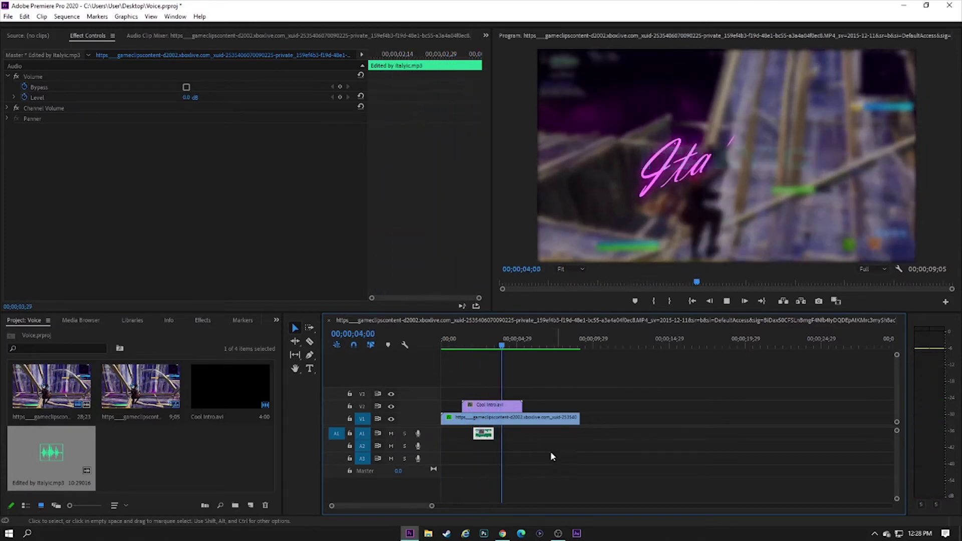
pyautogui.click(550, 451)
# Step: Apply the Surround Reverb effect from the Effects panel to the voice clip
pyautogui.click(276, 320)
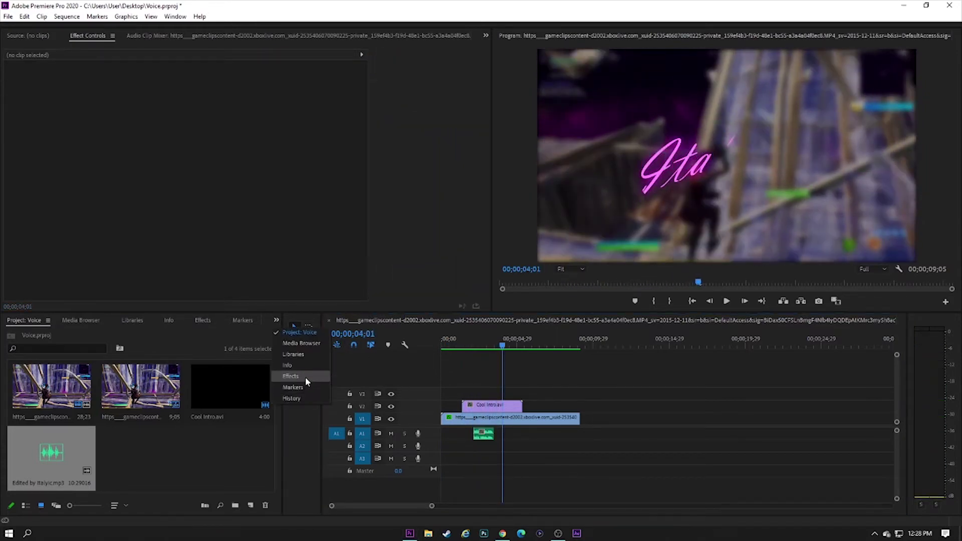
pyautogui.click(290, 376)
pyautogui.click(9, 334)
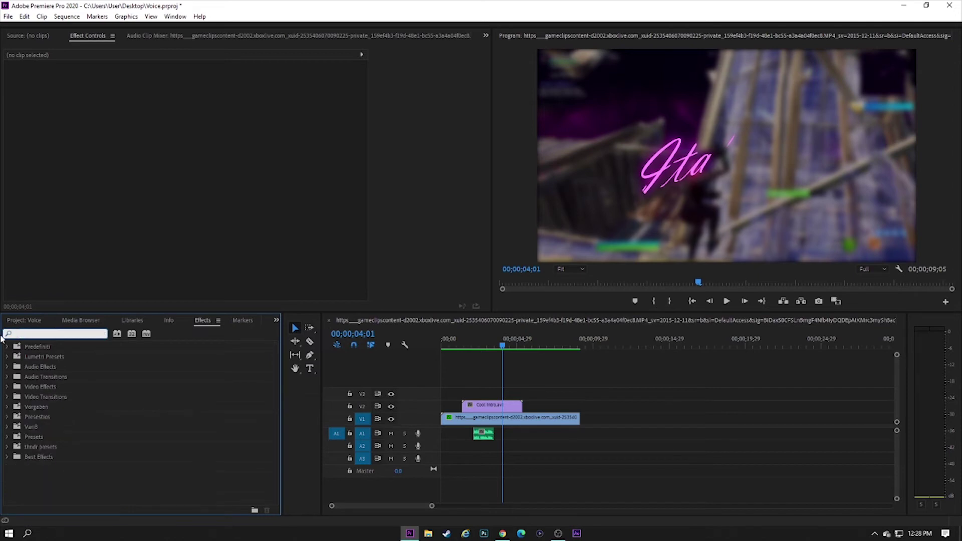
pyautogui.write('rever')
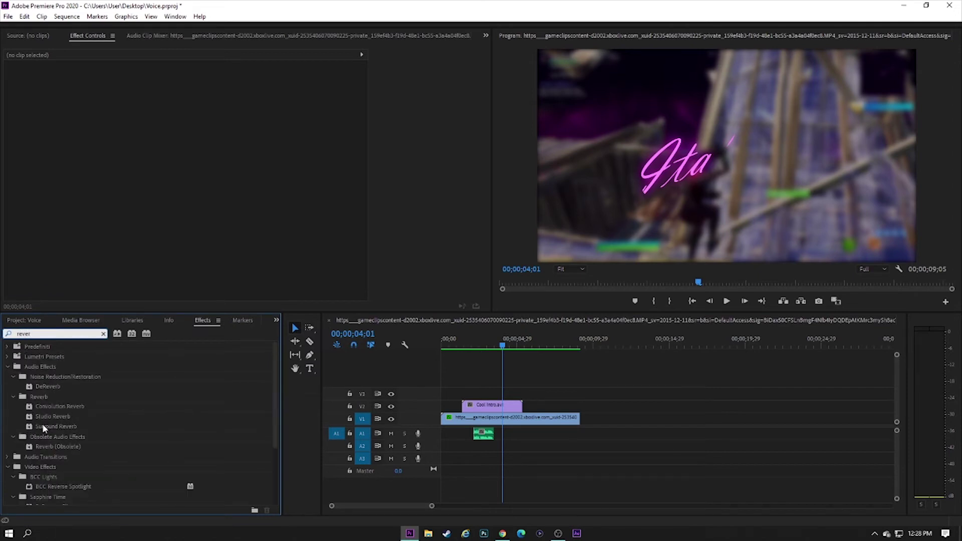
pyautogui.moveTo(51, 425)
pyautogui.mouseDown()
pyautogui.moveTo(513, 446)
pyautogui.moveTo(484, 434)
pyautogui.mouseUp()
pyautogui.moveTo(491, 344); pyautogui.dragTo(476, 343)
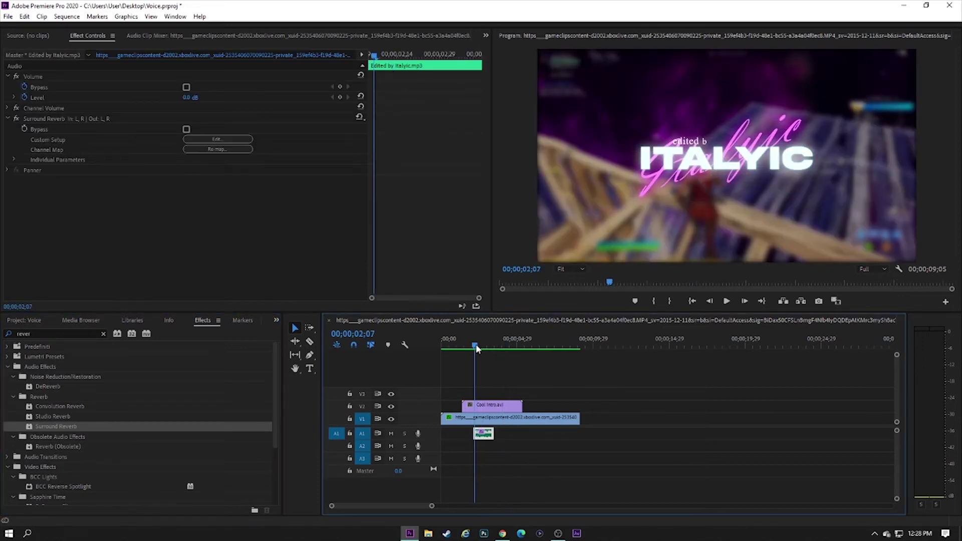
# Step: Set the Surround Reverb custom setup to the Trapped In The Well preset
pyautogui.click(216, 140)
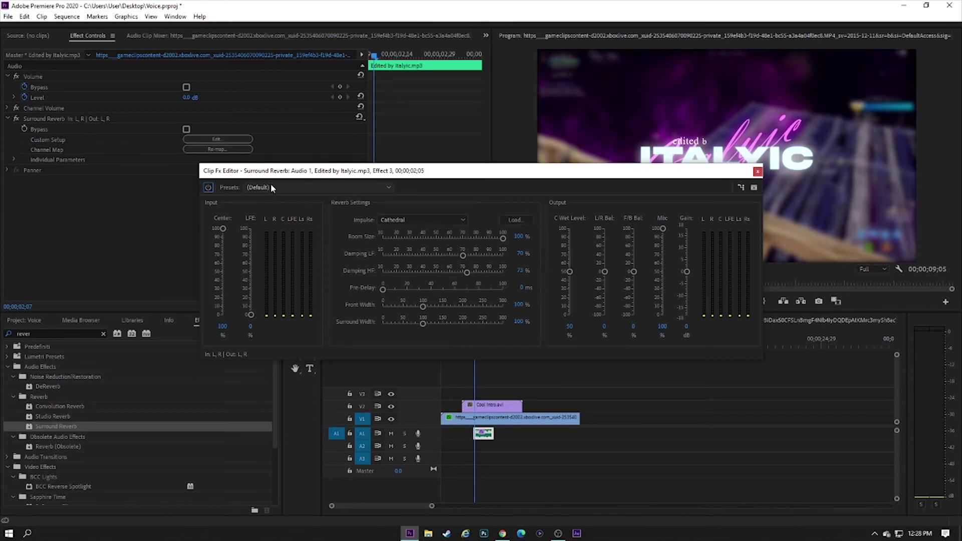
pyautogui.click(270, 187)
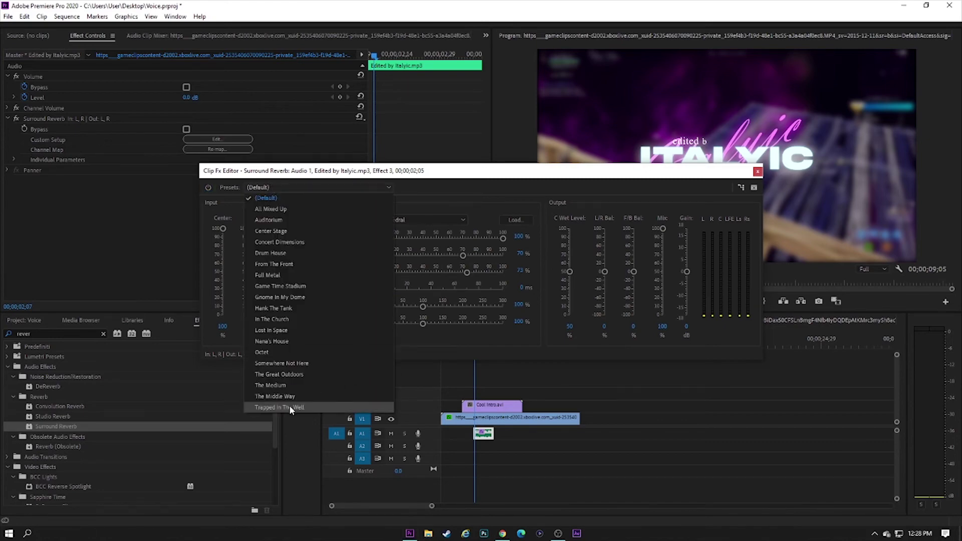
pyautogui.click(288, 406)
pyautogui.click(758, 172)
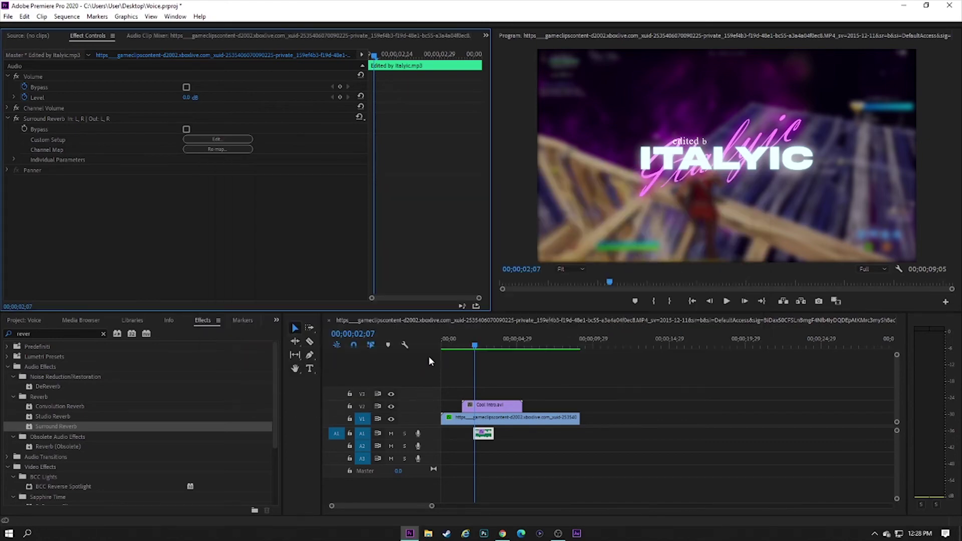
# Step: Play back the intro to hear the reverberated voice, then return to the ITALYIC title
pyautogui.moveTo(467, 344); pyautogui.dragTo(409, 344)
pyautogui.press('space')
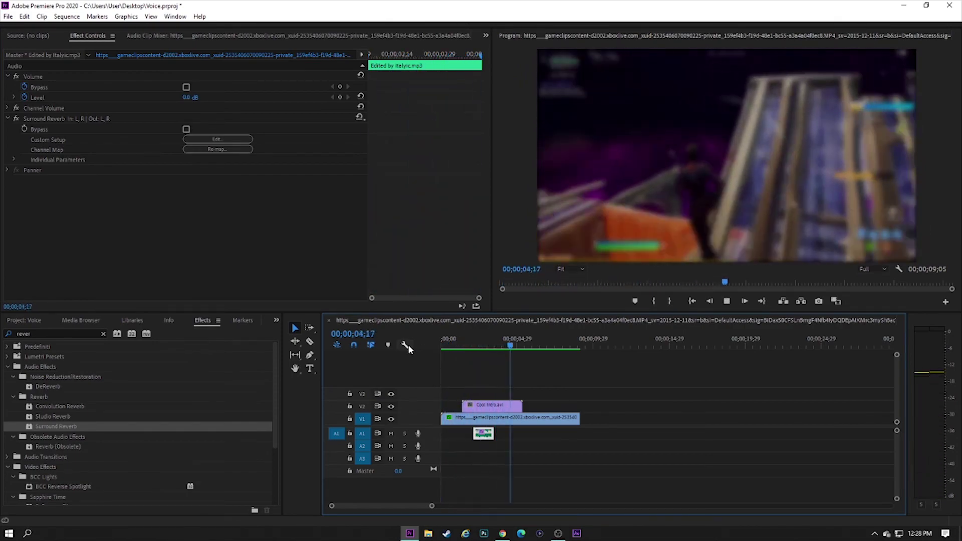
pyautogui.click(627, 390)
pyautogui.press('space')
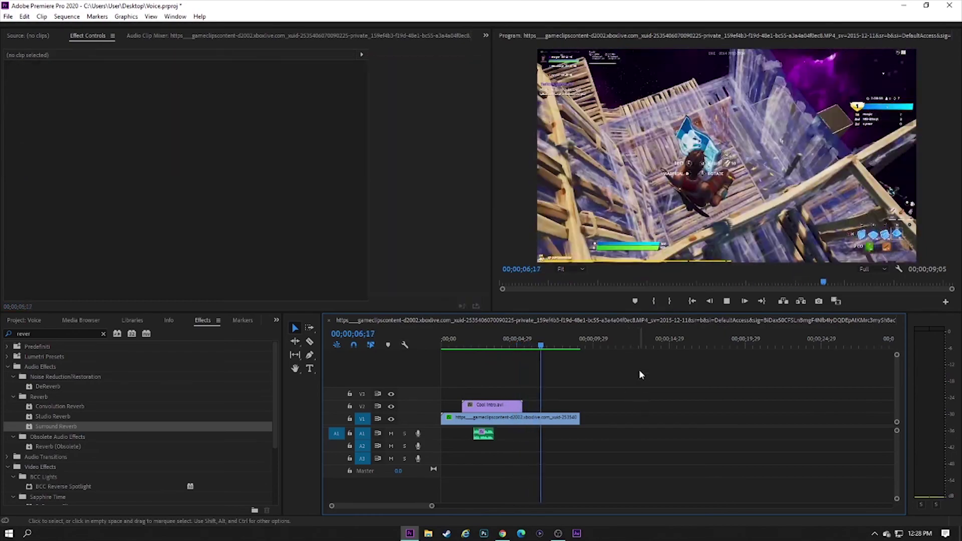
pyautogui.moveTo(539, 351); pyautogui.dragTo(474, 346)
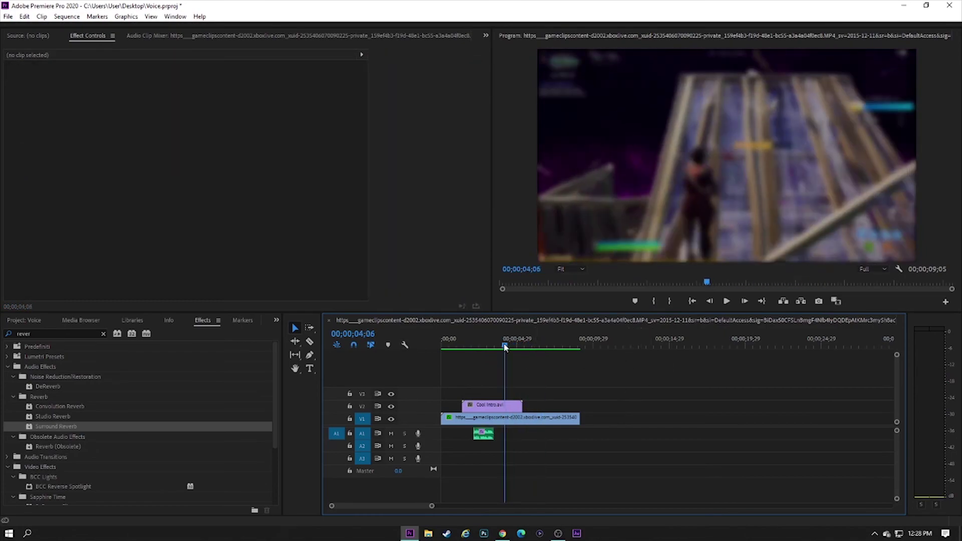